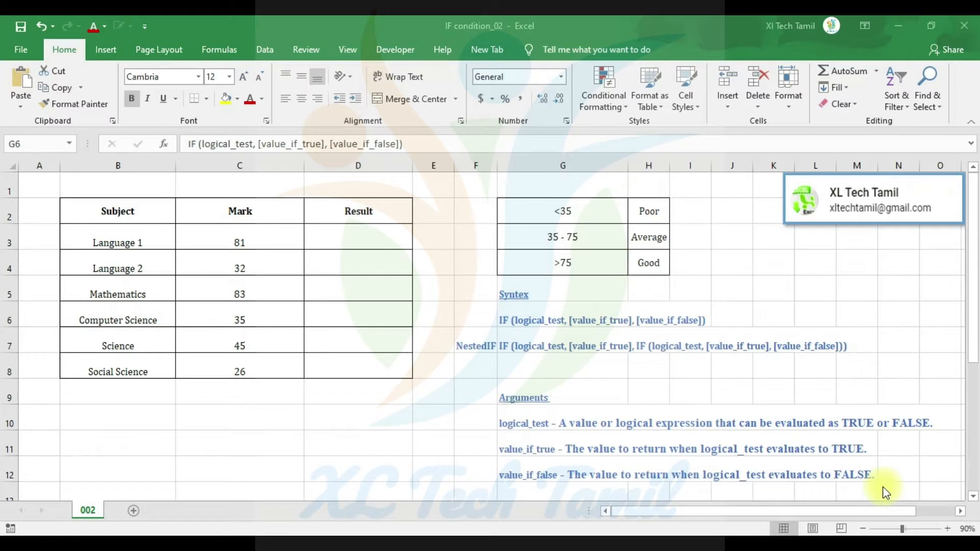
- Examine the IF and nested IF syntax notes in G6 and G7
{"action": "left_click", "coordinate": [564, 321]}
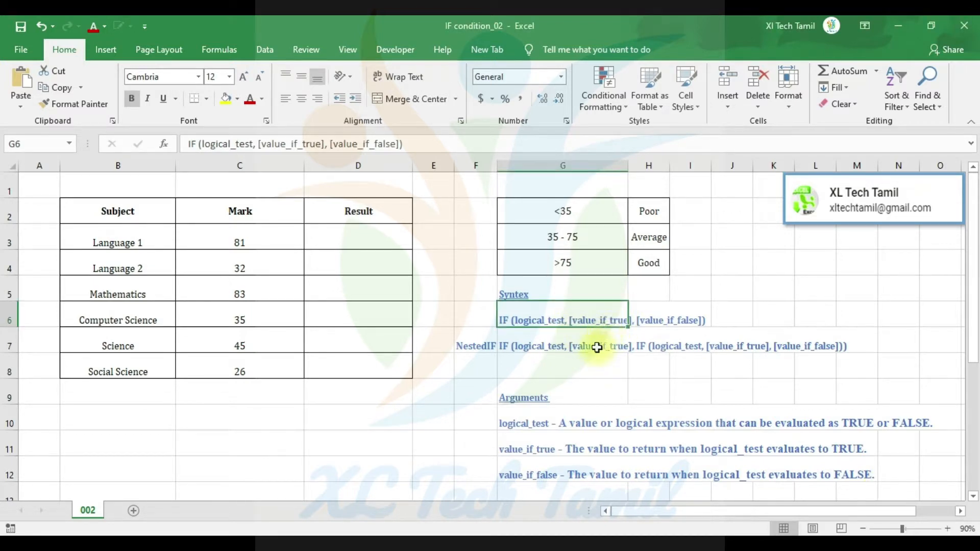
{"action": "left_click", "coordinate": [582, 347]}
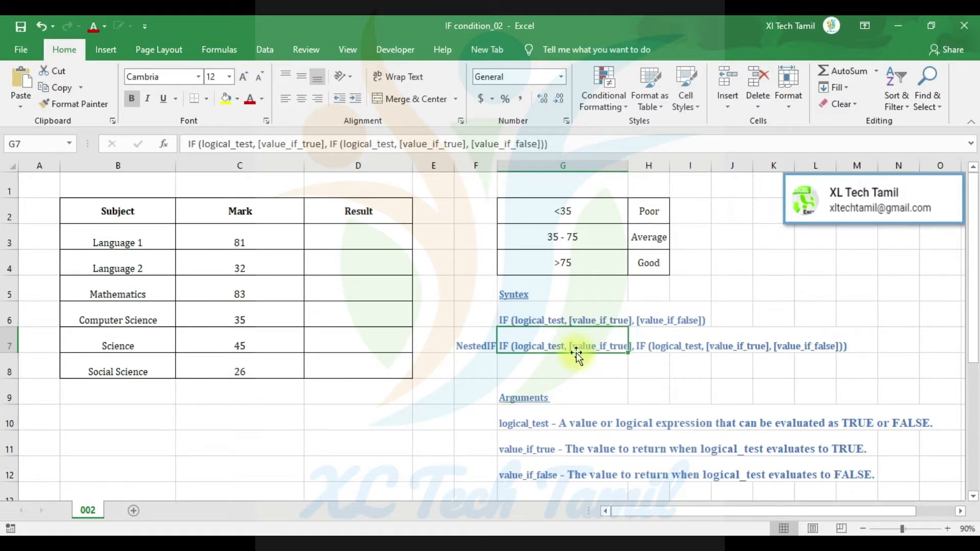
{"action": "key", "text": "Down"}
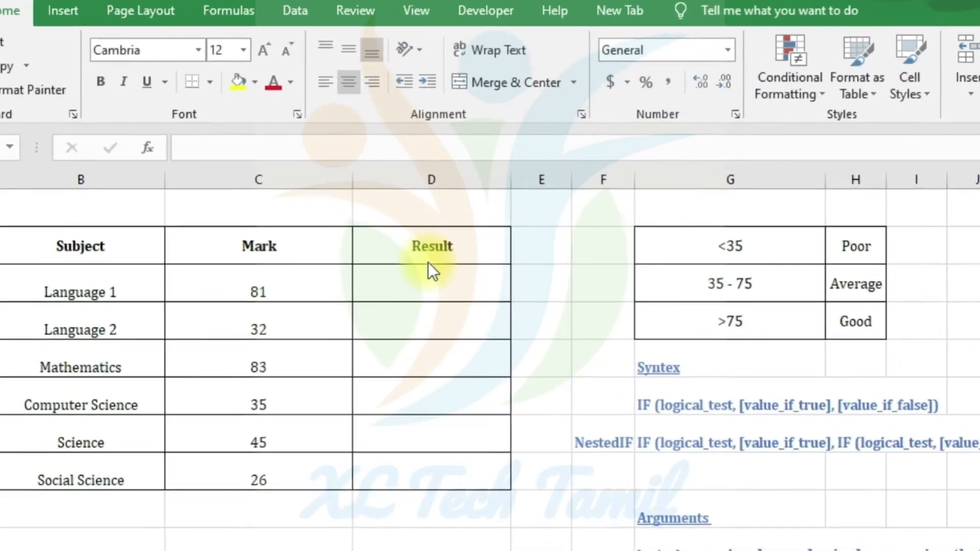
- Begin an IF formula in D3 that returns "Poor" when the mark in C3 is below 35
{"action": "left_click", "coordinate": [412, 284]}
{"action": "type", "text": "="}
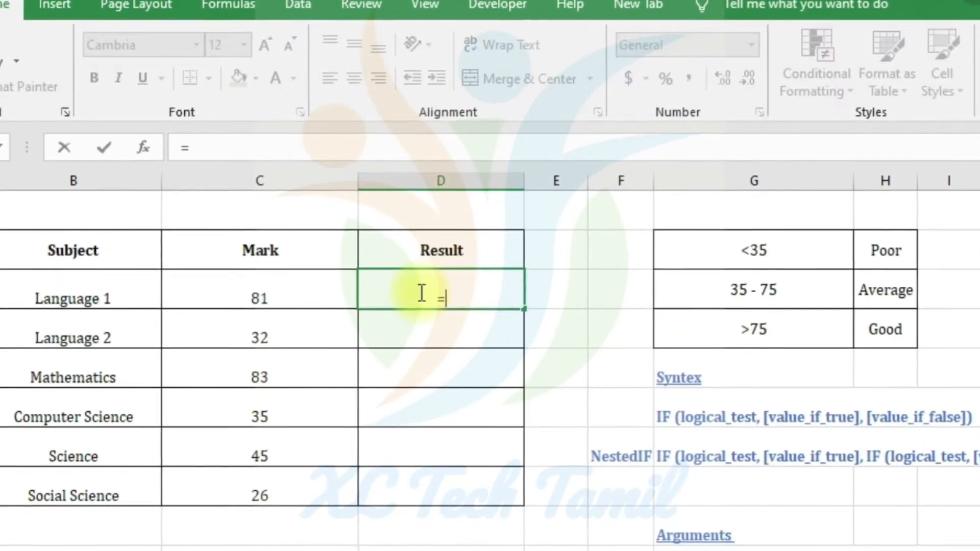
{"action": "type", "text": "If("}
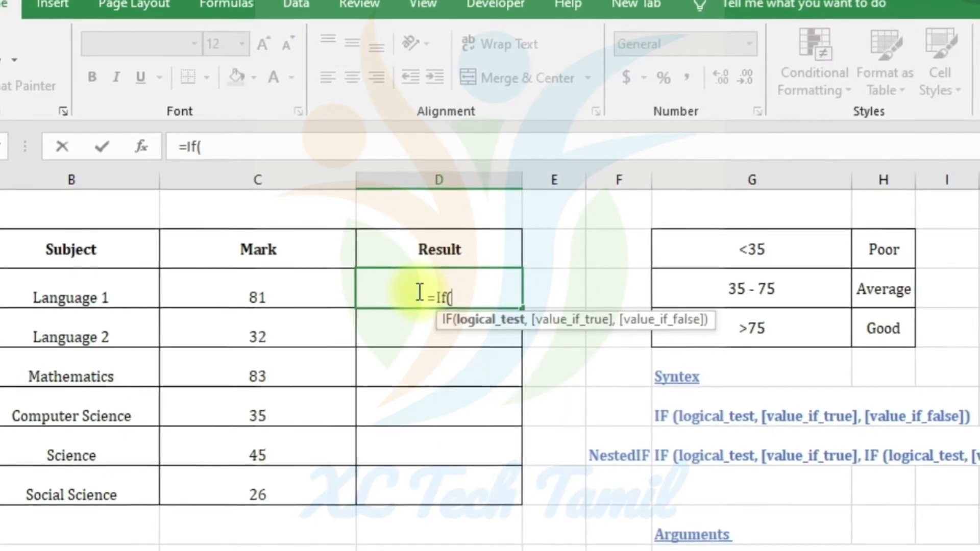
{"action": "left_click", "coordinate": [316, 286]}
{"action": "type", "text": "<35,"}
{"action": "key", "text": "BackSpace"}
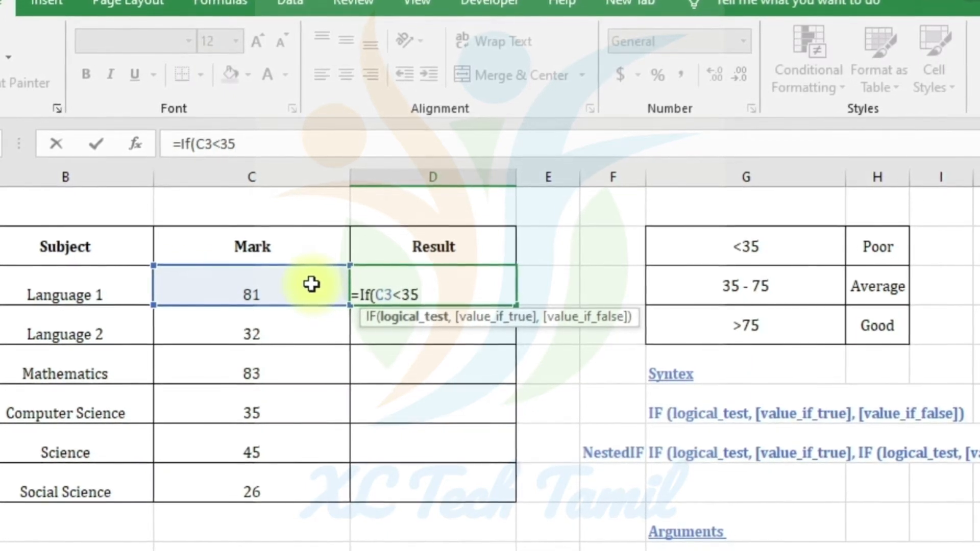
{"action": "type", "text": ",\"Poor\""}
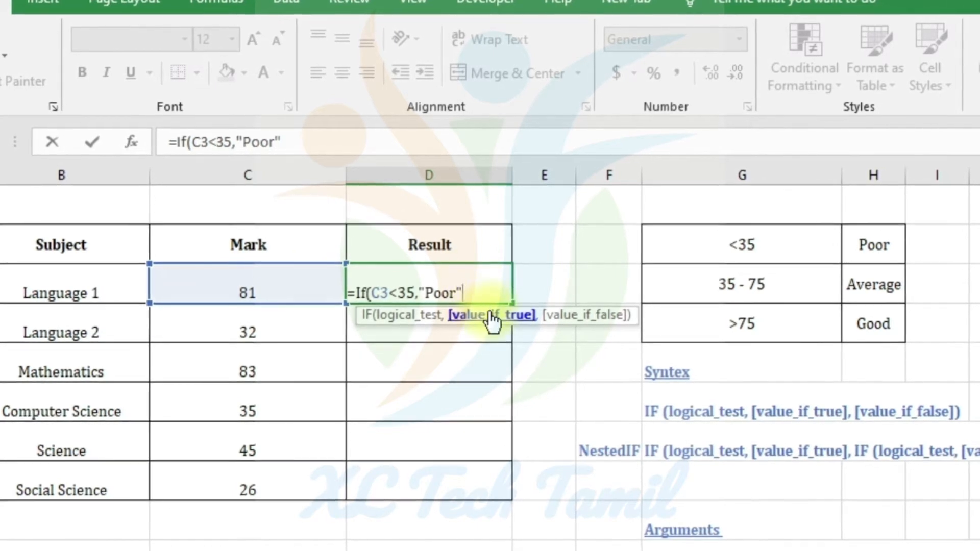
{"action": "type", "text": ","}
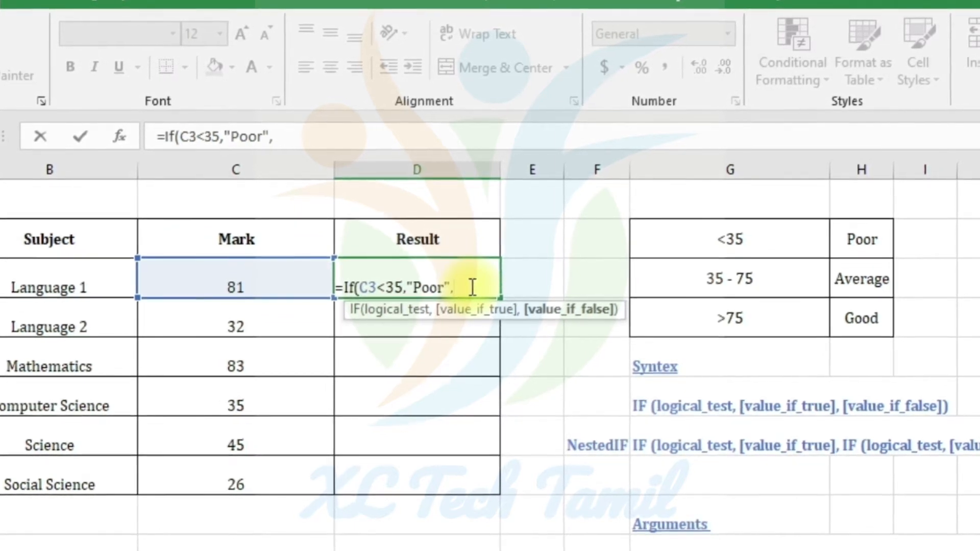
- Nest a second IF as the false value, testing C3<76 and returning "Average" if true or "Good" otherwise
{"action": "type", "text": "If"}
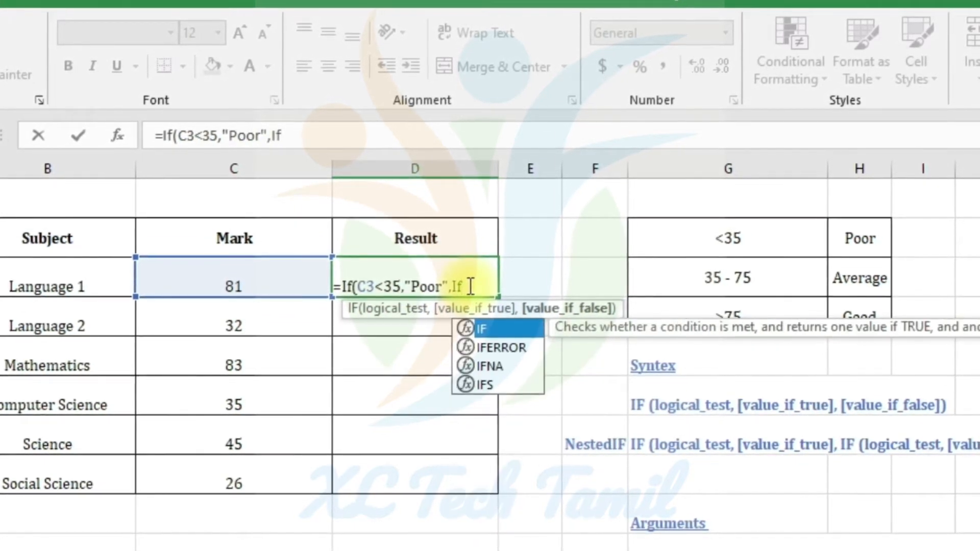
{"action": "key", "text": "Tab"}
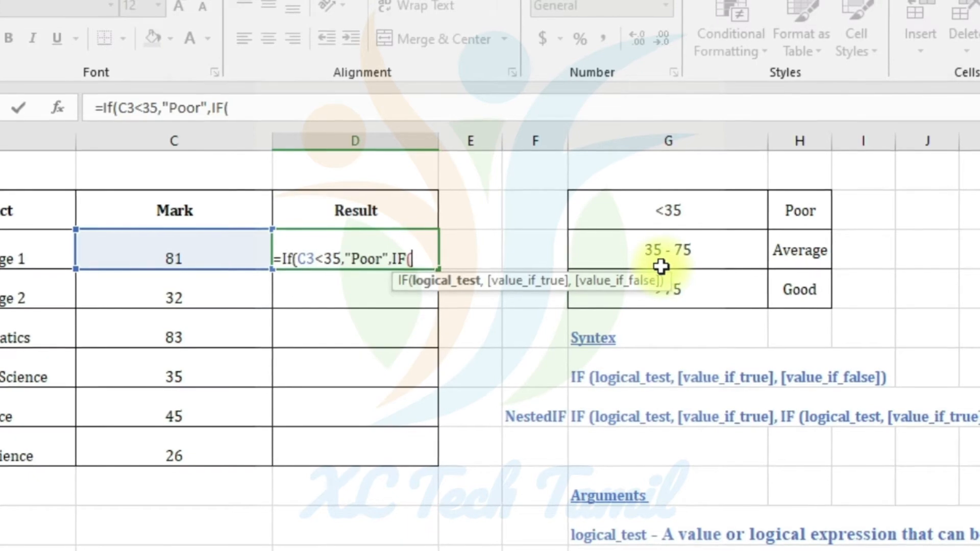
{"action": "left_click", "coordinate": [228, 248]}
{"action": "key", "text": "BackSpace"}
{"action": "key", "text": "BackSpace"}
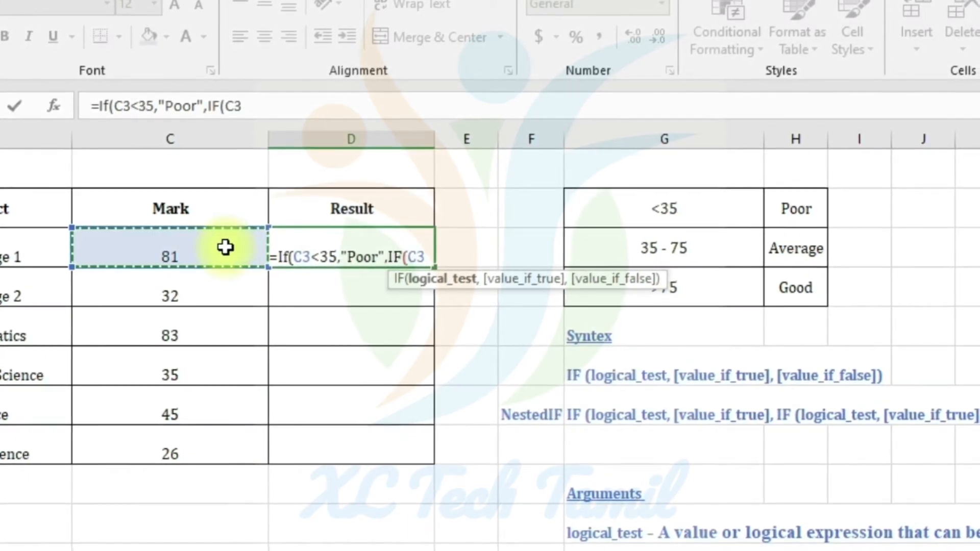
{"action": "type", "text": "<76"}
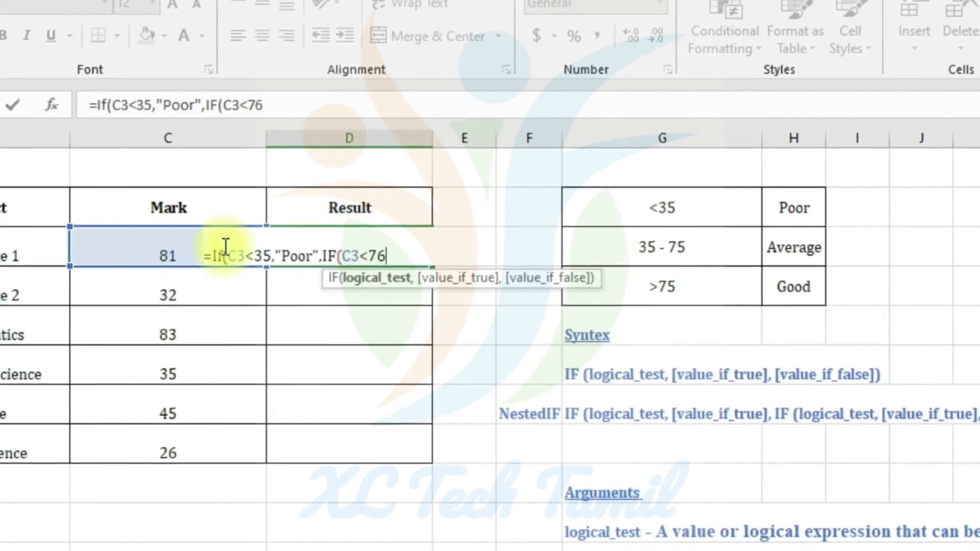
{"action": "type", "text": ",\""}
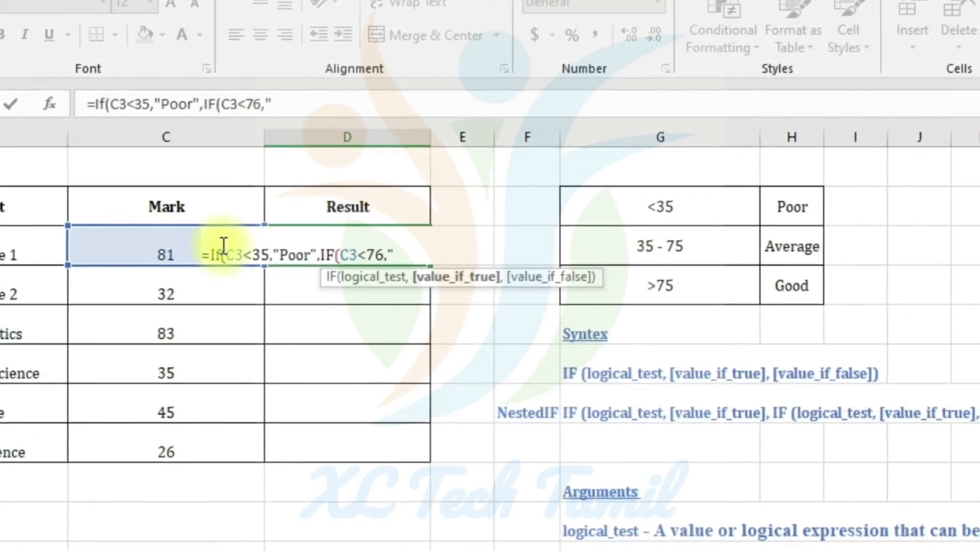
{"action": "type", "text": "Average"}
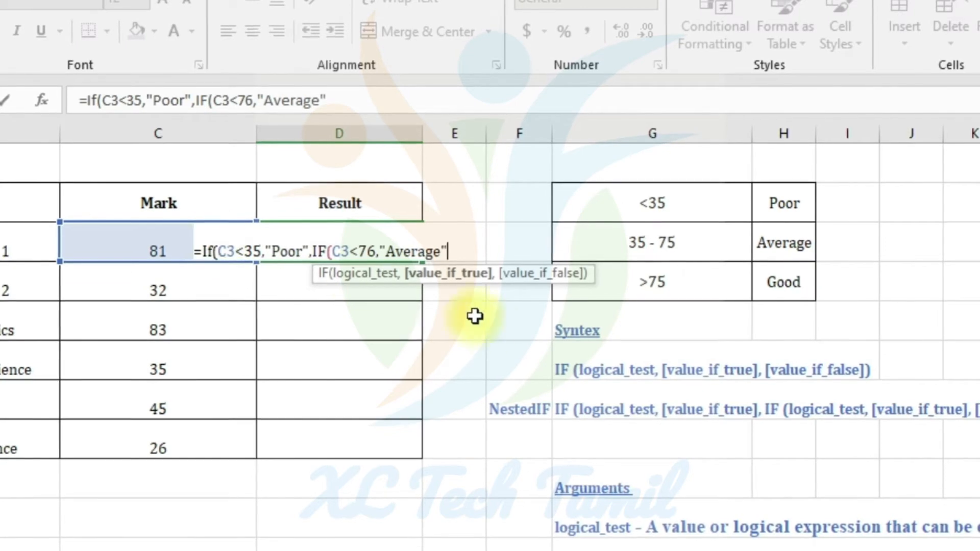
{"action": "type", "text": ","}
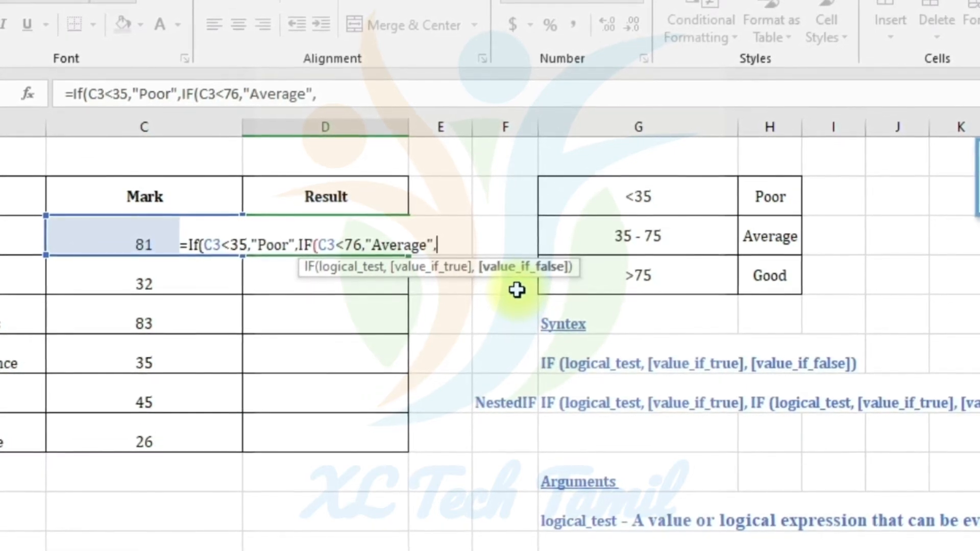
{"action": "type", "text": "Good\""}
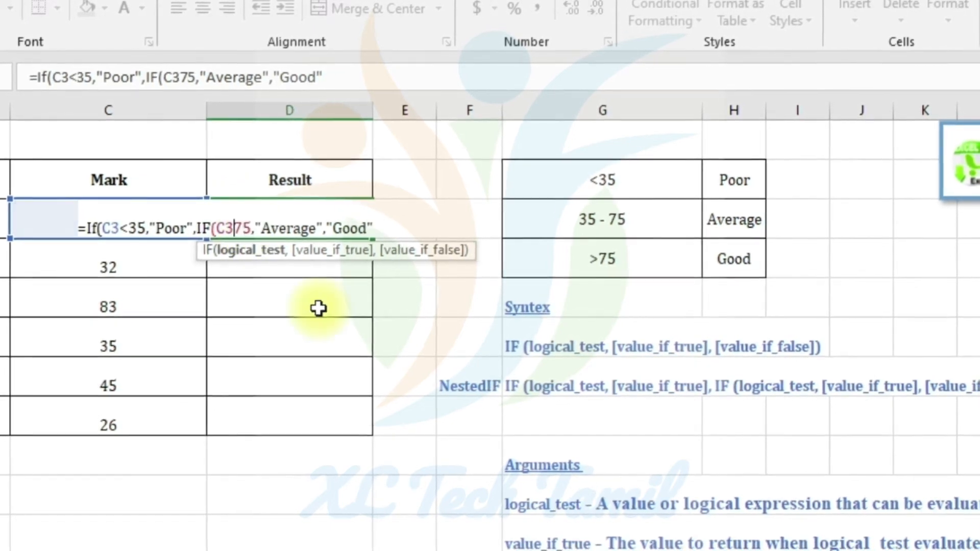
- Change the nested IF's logical test in the D3 formula to C3<=75
{"action": "type", "text": "<="}
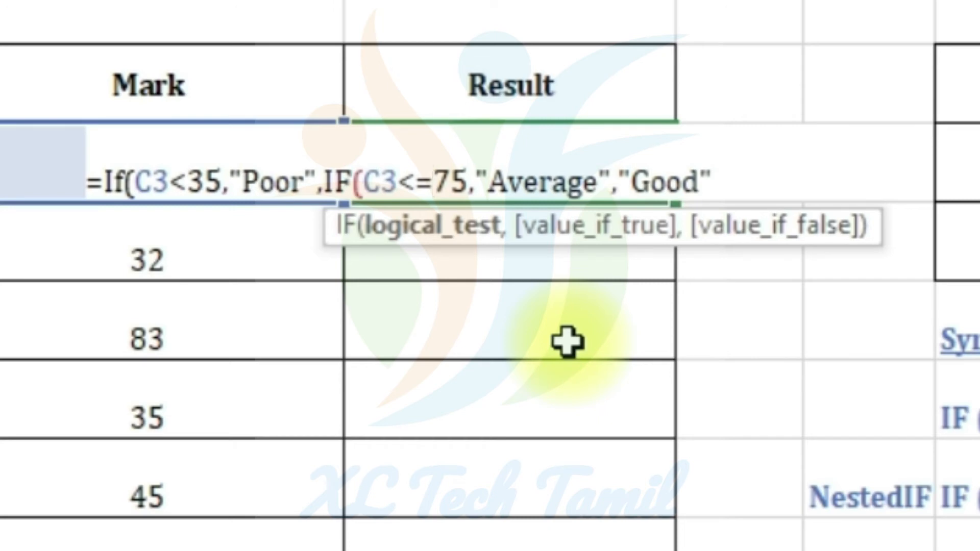
{"action": "key", "text": "Right"}
{"action": "key", "text": "Right"}
{"action": "key", "text": "Right"}
{"action": "key", "text": "Right"}
{"action": "key", "text": "Right"}
{"action": "key", "text": "Right"}
{"action": "key", "text": "Right"}
{"action": "key", "text": "Right"}
{"action": "key", "text": "Right"}
{"action": "key", "text": "Right"}
{"action": "key", "text": "Right"}
{"action": "key", "text": "Right"}
{"action": "key", "text": "Right"}
{"action": "key", "text": "Right"}
{"action": "key", "text": "Right"}
{"action": "key", "text": "Right"}
{"action": "key", "text": "Right"}
{"action": "key", "text": "Right"}
{"action": "key", "text": "Right"}
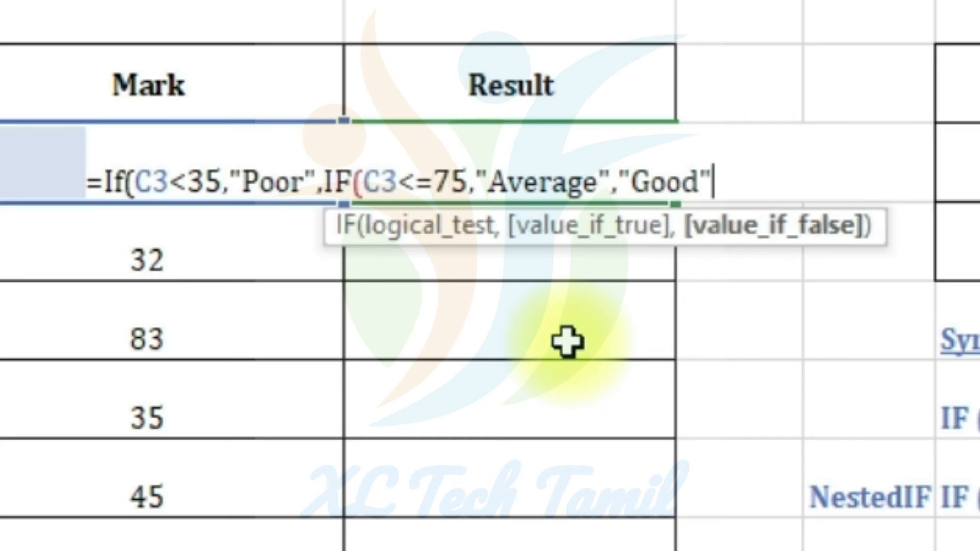
- Examine the arguments of the nested IF in the D3 formula one by one
{"action": "key", "text": "Left"}
{"action": "key", "text": "Left"}
{"action": "key", "text": "Left"}
{"action": "key", "text": "Left"}
{"action": "key", "text": "Left"}
{"action": "key", "text": "Left"}
{"action": "key", "text": "Left"}
{"action": "key", "text": "Left"}
{"action": "key", "text": "Left"}
{"action": "key", "text": "Left"}
{"action": "key", "text": "Left"}
{"action": "key", "text": "Left"}
{"action": "key", "text": "Left"}
{"action": "key", "text": "Left"}
{"action": "key", "text": "Left"}
{"action": "key", "text": "Left"}
{"action": "key", "text": "Left"}
{"action": "key", "text": "Left"}
{"action": "key", "text": "Right"}
{"action": "key", "text": "Right"}
{"action": "key", "text": "Right"}
{"action": "key", "text": "Right"}
{"action": "key", "text": "Right"}
{"action": "key", "text": "Right"}
{"action": "key", "text": "Right"}
{"action": "key", "text": "Right"}
{"action": "key", "text": "Right"}
{"action": "key", "text": "Right"}
{"action": "key", "text": "Right"}
{"action": "key", "text": "Right"}
{"action": "key", "text": "Right"}
{"action": "key", "text": "Right"}
{"action": "key", "text": "Right"}
{"action": "key", "text": "Right"}
{"action": "key", "text": "Right"}
{"action": "key", "text": "Right"}
{"action": "key", "text": "Left"}
{"action": "key", "text": "Left"}
{"action": "key", "text": "Left"}
{"action": "key", "text": "Left"}
{"action": "key", "text": "Left"}
{"action": "key", "text": "Left"}
{"action": "key", "text": "Left"}
{"action": "key", "text": "Left"}
{"action": "key", "text": "Left"}
{"action": "key", "text": "Left"}
{"action": "key", "text": "Left"}
{"action": "key", "text": "Left"}
{"action": "key", "text": "Left"}
{"action": "key", "text": "Left"}
{"action": "key", "text": "Left"}
{"action": "key", "text": "Left"}
{"action": "key", "text": "Left"}
{"action": "key", "text": "Left"}
{"action": "key", "text": "Left"}
{"action": "key", "text": "Right"}
{"action": "key", "text": "Right"}
{"action": "key", "text": "Right"}
{"action": "key", "text": "Right"}
{"action": "key", "text": "Right"}
{"action": "key", "text": "Right"}
{"action": "key", "text": "Right"}
{"action": "key", "text": "Right"}
{"action": "key", "text": "Right"}
{"action": "key", "text": "Right"}
{"action": "key", "text": "Right"}
{"action": "key", "text": "Right"}
{"action": "key", "text": "Right"}
{"action": "key", "text": "Right"}
{"action": "key", "text": "Right"}
{"action": "key", "text": "Right"}
{"action": "key", "text": "Right"}
{"action": "key", "text": "Right"}
{"action": "key", "text": "Right"}
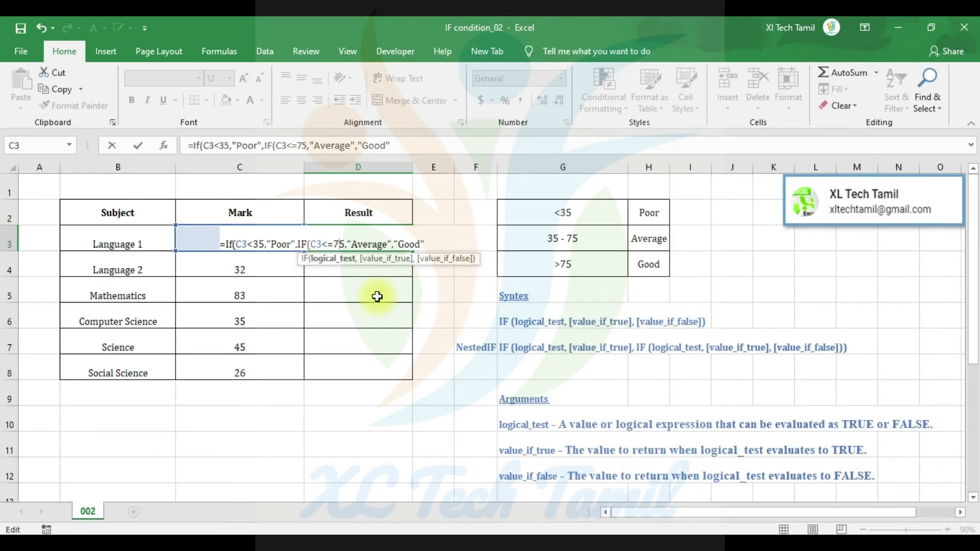
- Enter the D3 formula and accept the proposed correction that adds the missing closing parenthesis
{"action": "key", "text": "Right"}
{"action": "key", "text": "Right"}
{"action": "key", "text": "Right"}
{"action": "key", "text": "Right"}
{"action": "key", "text": "Right"}
{"action": "key", "text": "Right"}
{"action": "key", "text": "Right"}
{"action": "key", "text": "Right"}
{"action": "key", "text": "Right"}
{"action": "key", "text": "Right"}
{"action": "key", "text": "Right"}
{"action": "key", "text": "Right"}
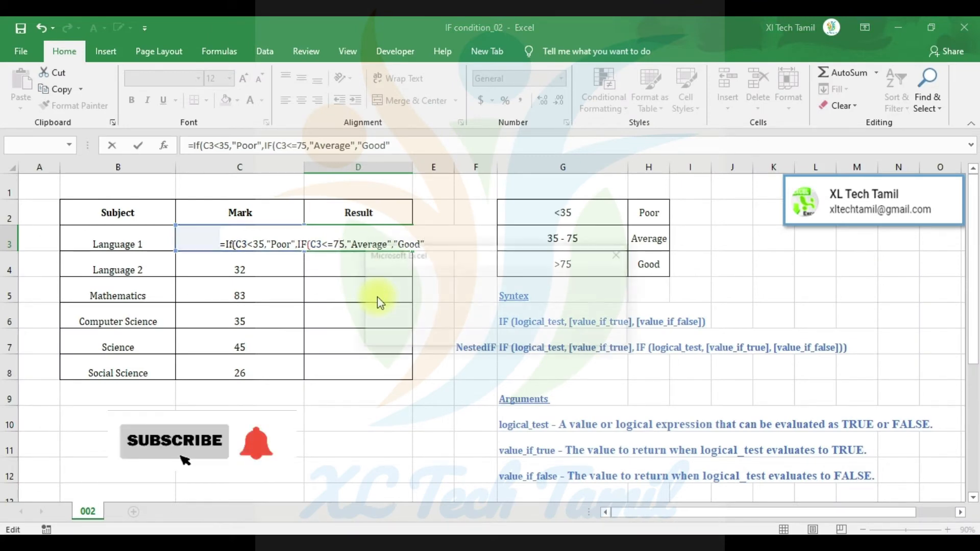
{"action": "key", "text": "Return"}
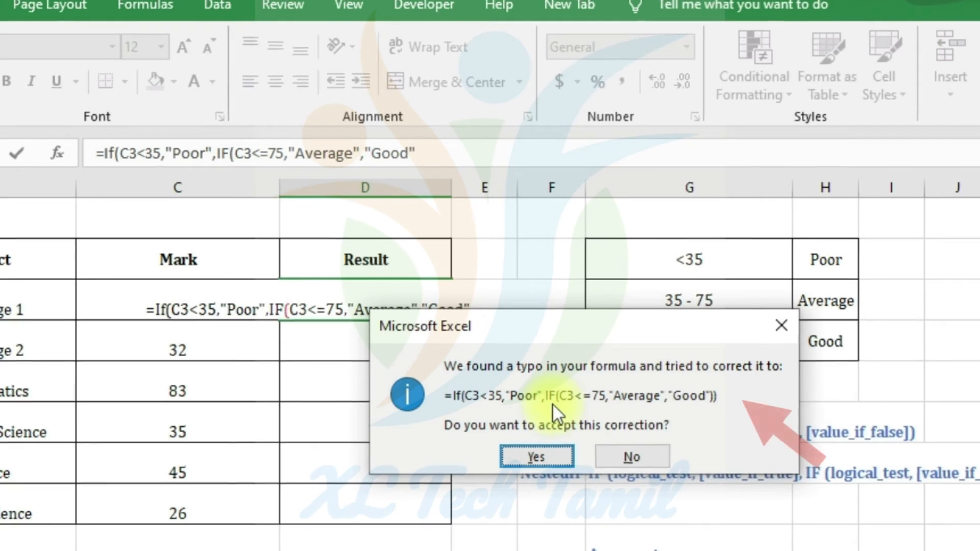
{"action": "left_click", "coordinate": [543, 453]}
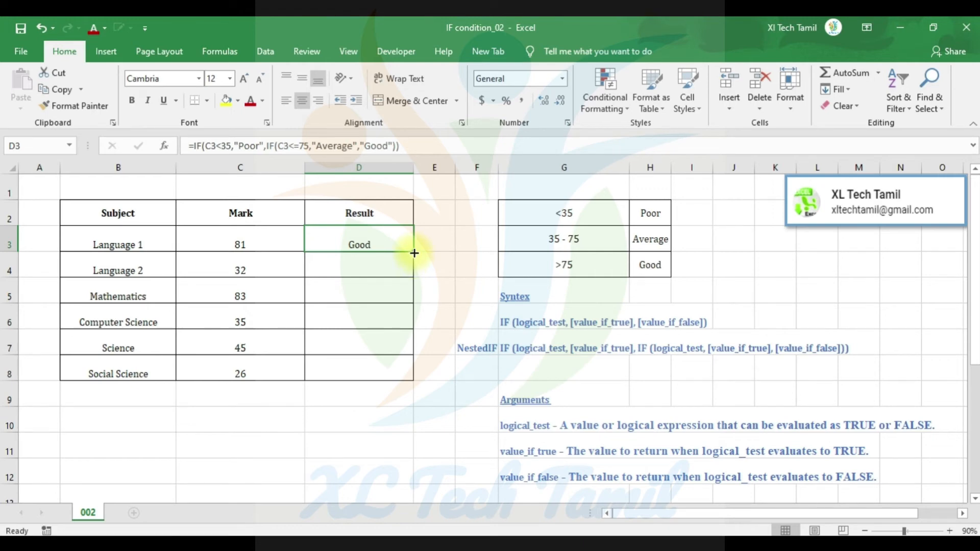
- Fill the nested IF formula from D3 down the Result column through D8
{"action": "double_click", "coordinate": [413, 252]}
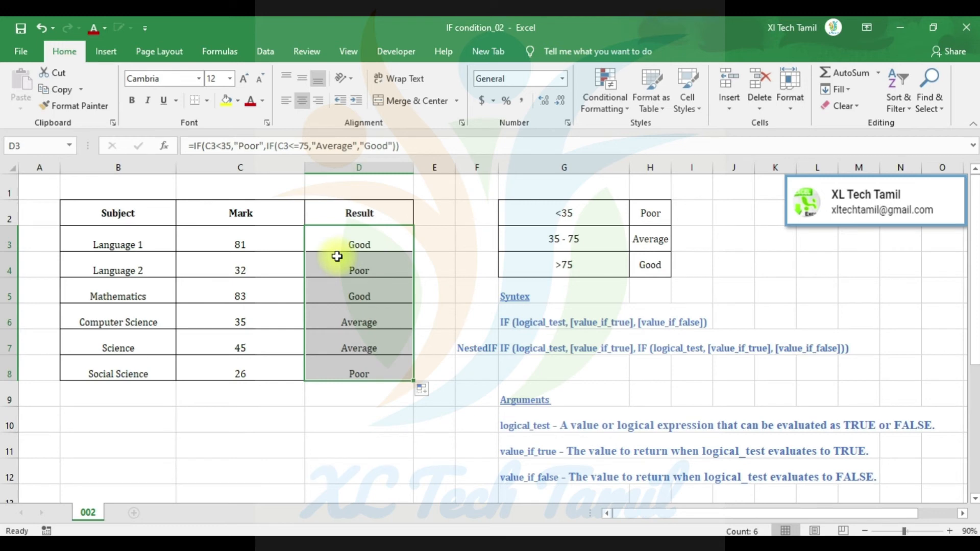
{"action": "left_click", "coordinate": [266, 244]}
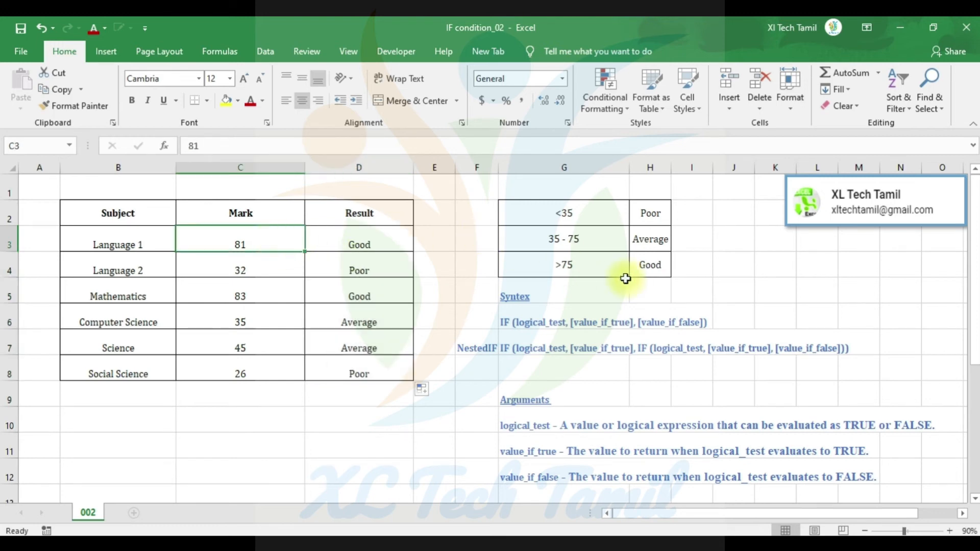